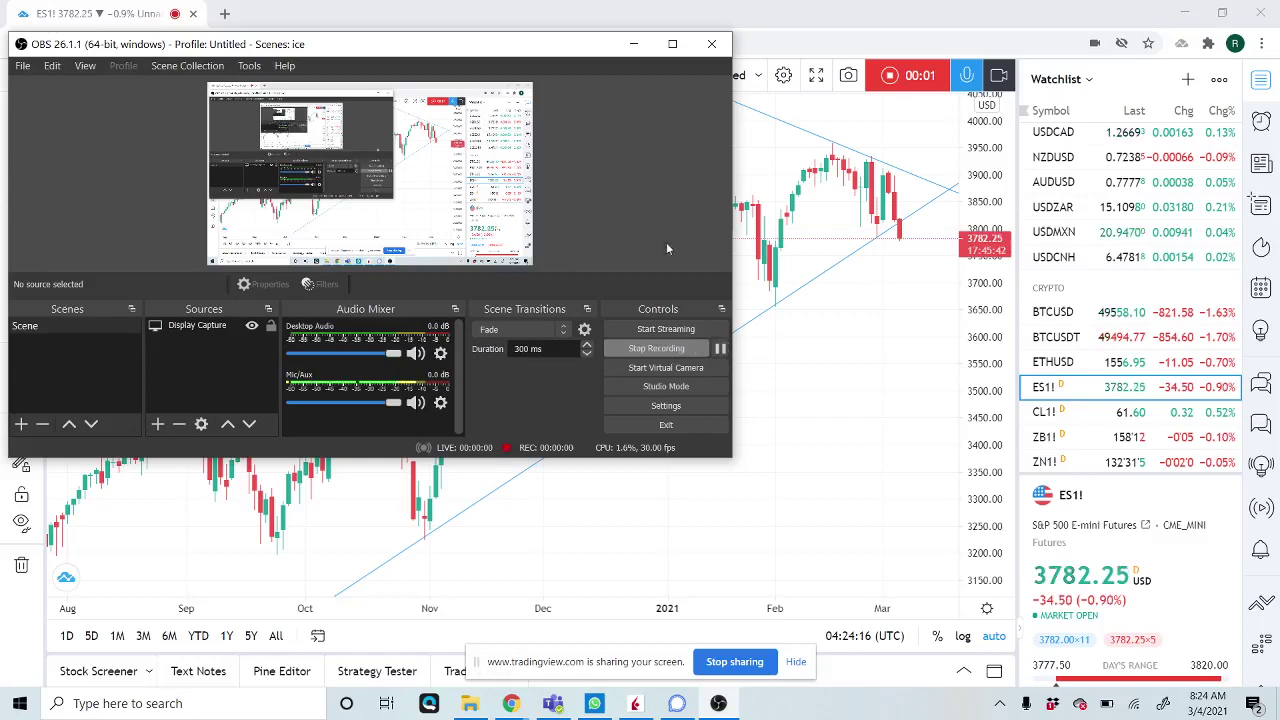
Step: Start the OBS recording and bring the ES1! daily chart with its converging trendlines into view
click(634, 44)
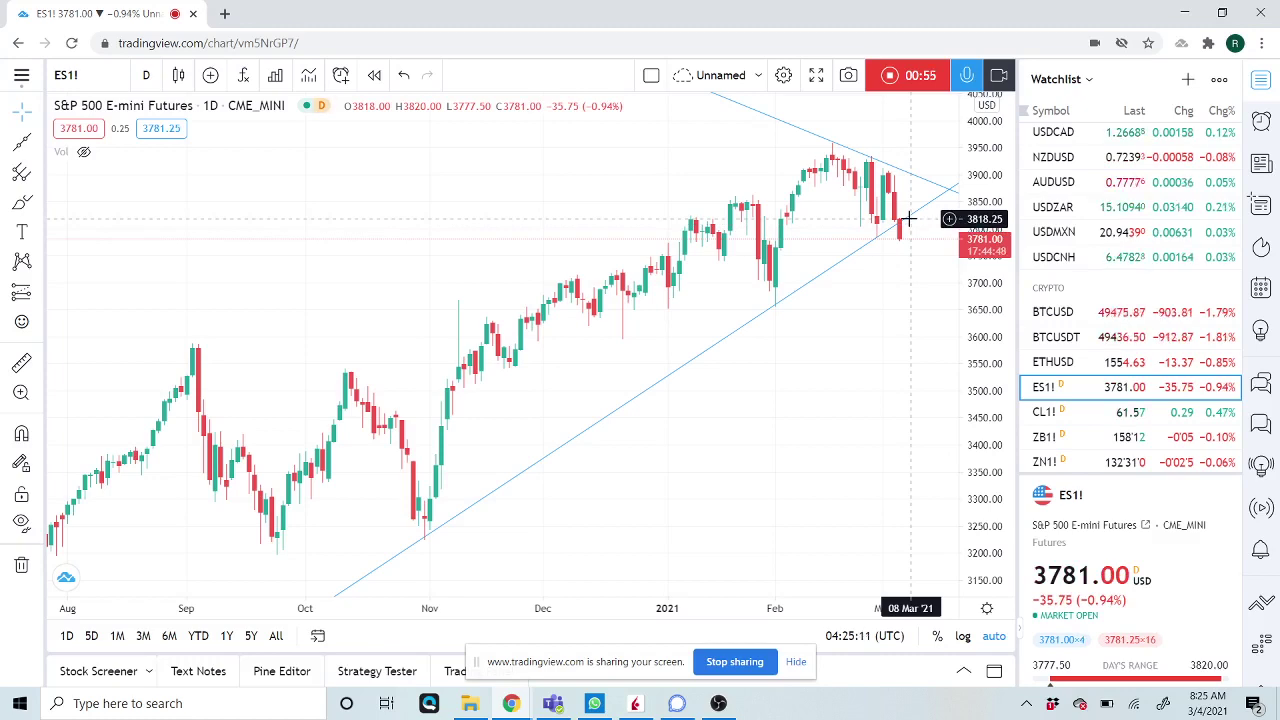
Step: Review the USDZAR daily chart zoomed out and back in, then switch to USDCNH
click(1050, 207)
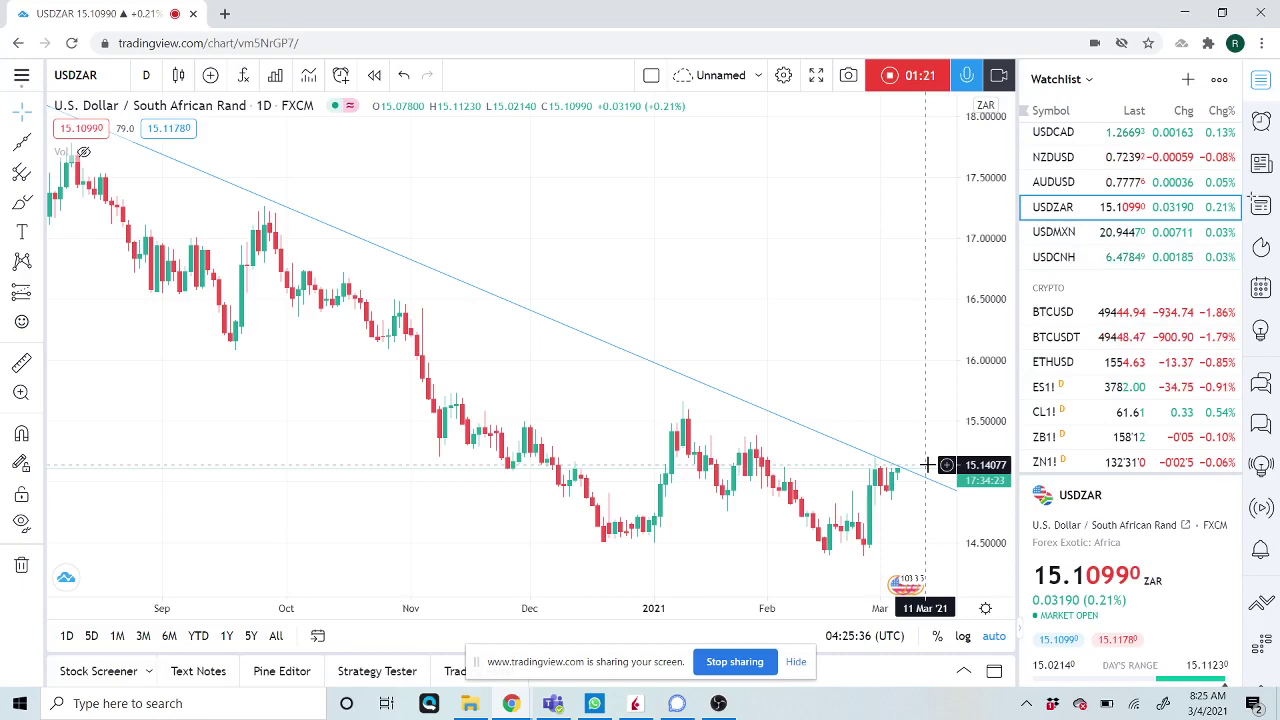
scroll(928, 464, down, 3)
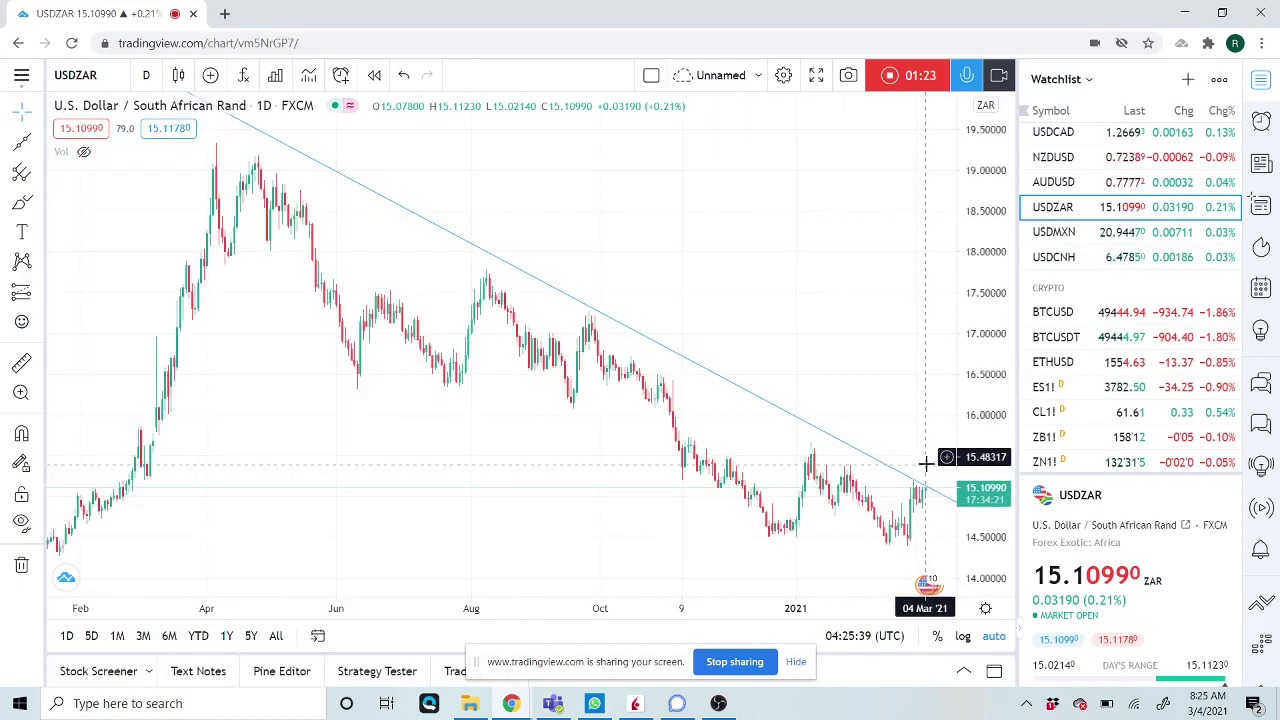
scroll(926, 463, up, 1)
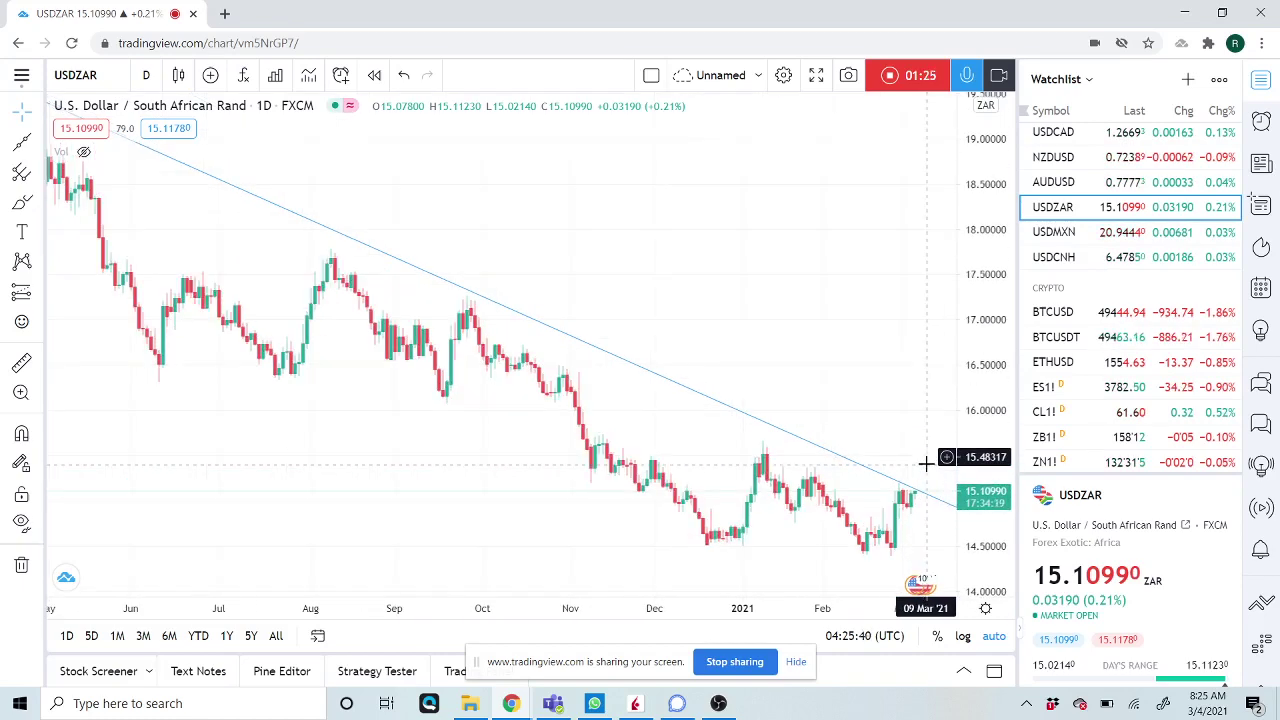
click(1062, 256)
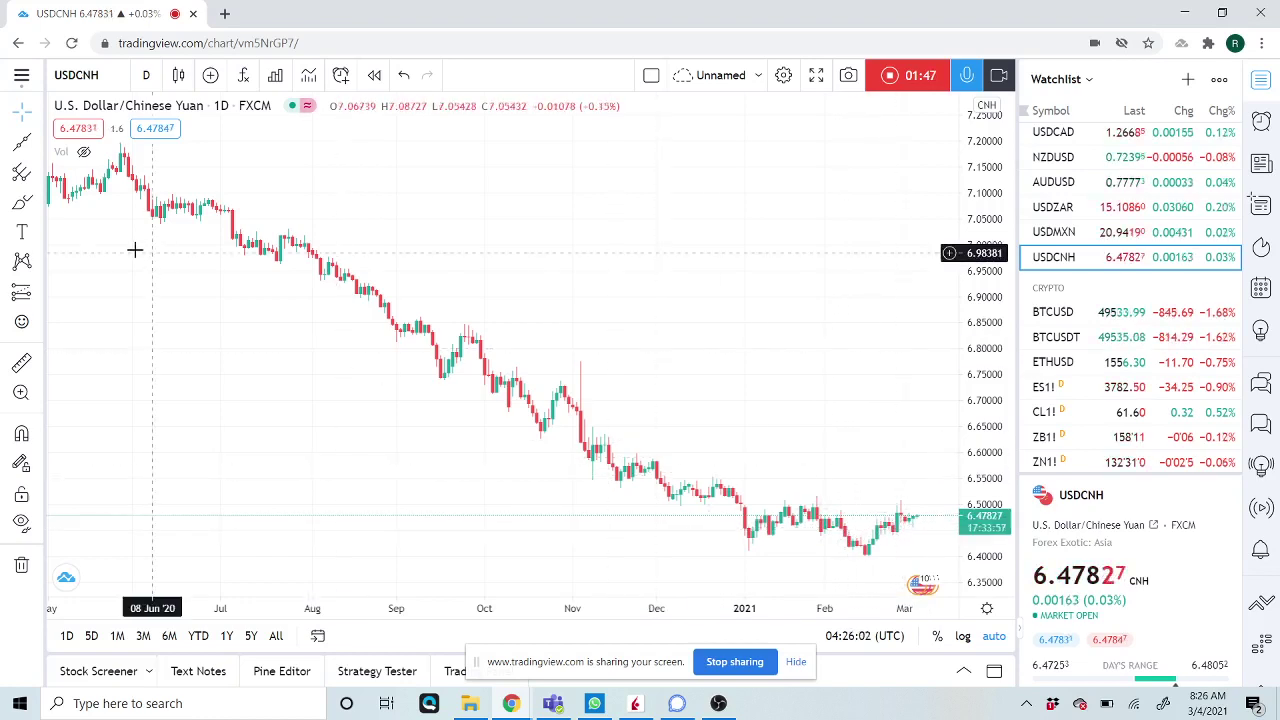
Step: Draw an extended trend line on USDCNH through the 28 Jan and 04 Mar highs near 6.51
click(37, 143)
click(114, 476)
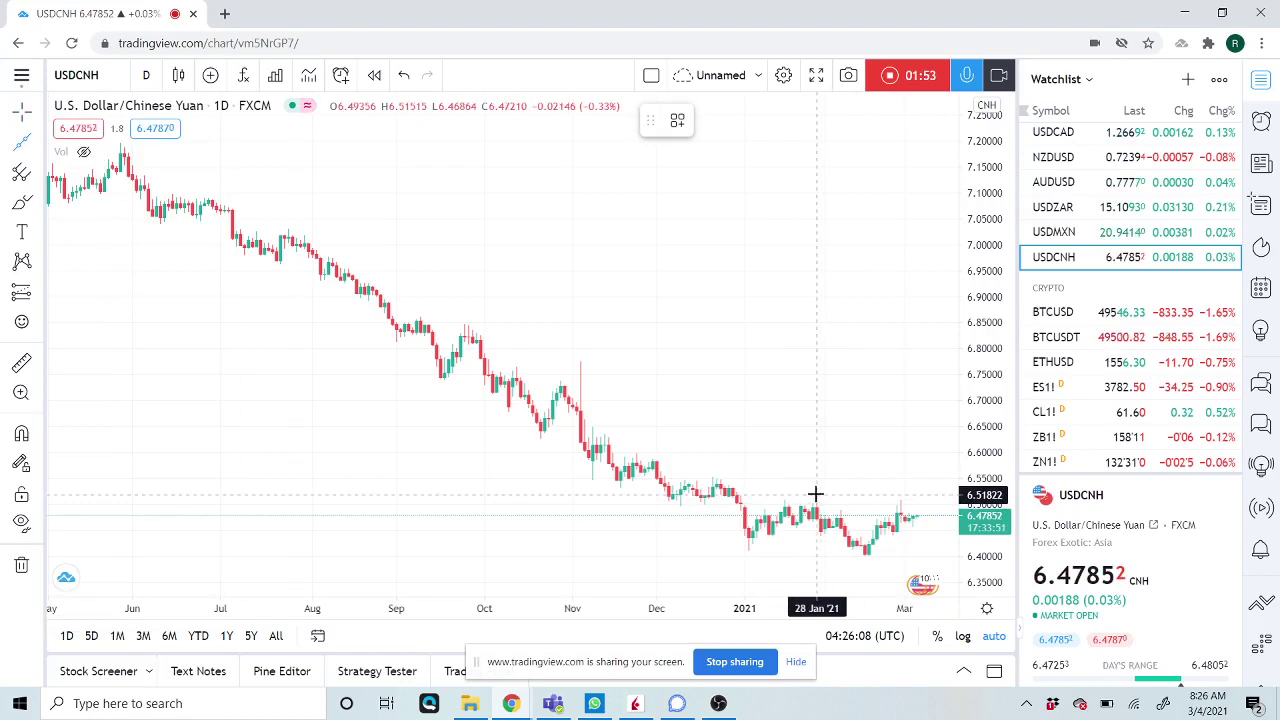
click(815, 494)
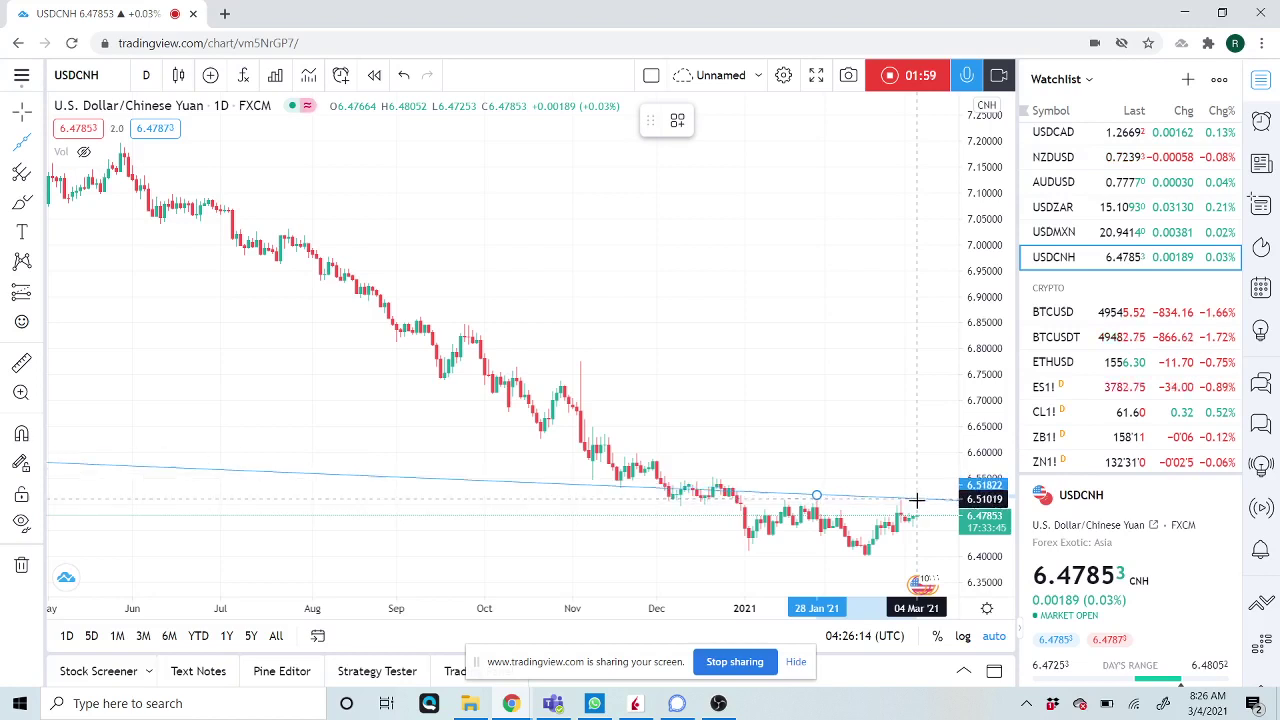
click(916, 500)
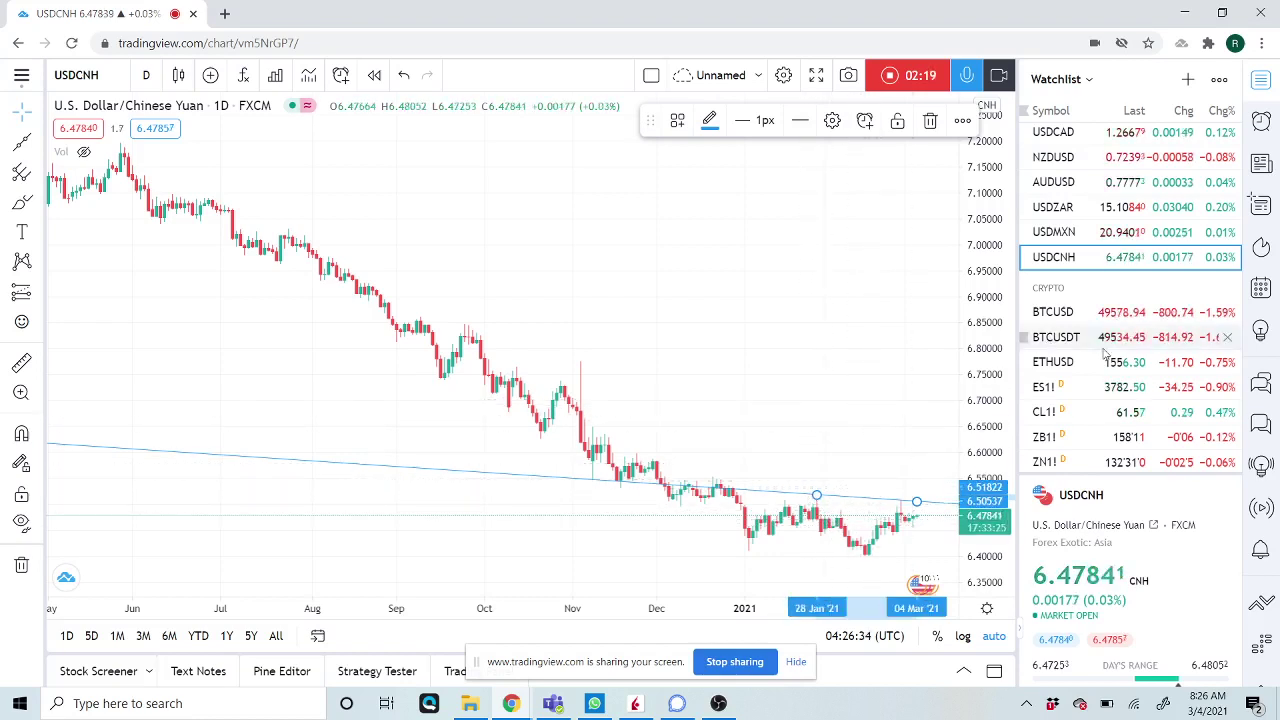
Step: Scroll the watchlist back to the forex section and open the EURUSD daily chart
scroll(1098, 357, down, 1)
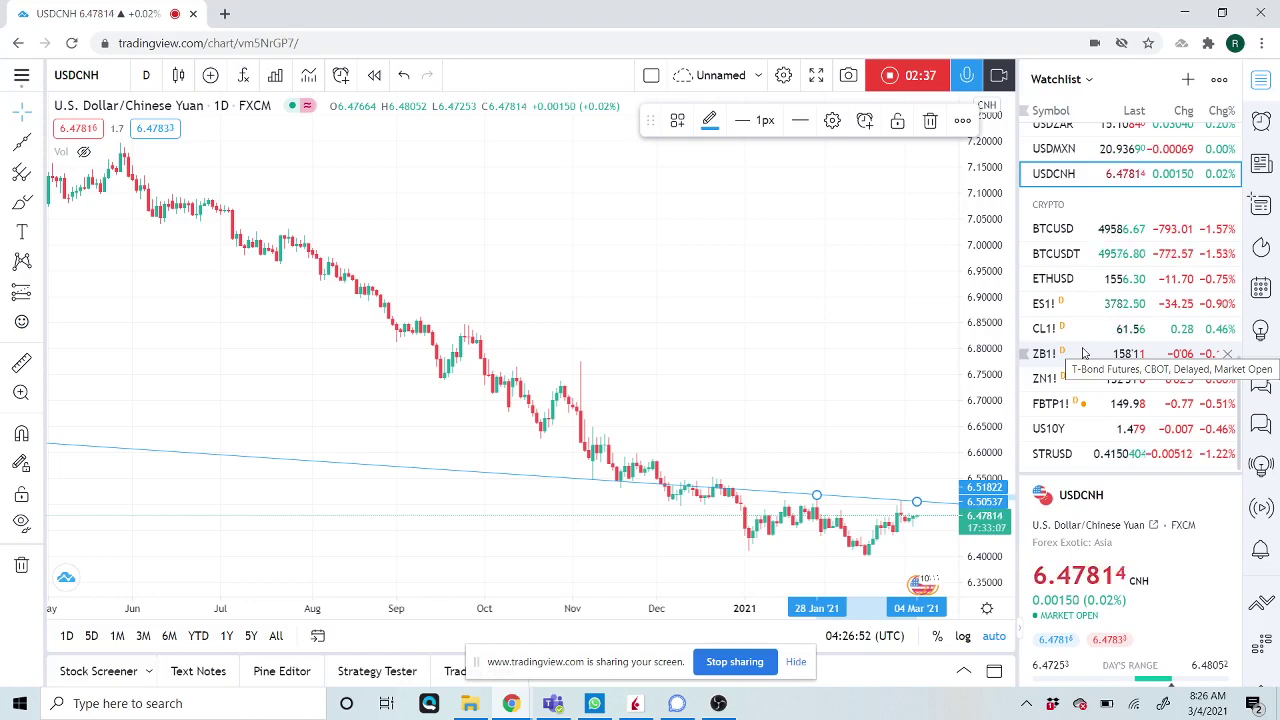
scroll(1085, 351, up, 3)
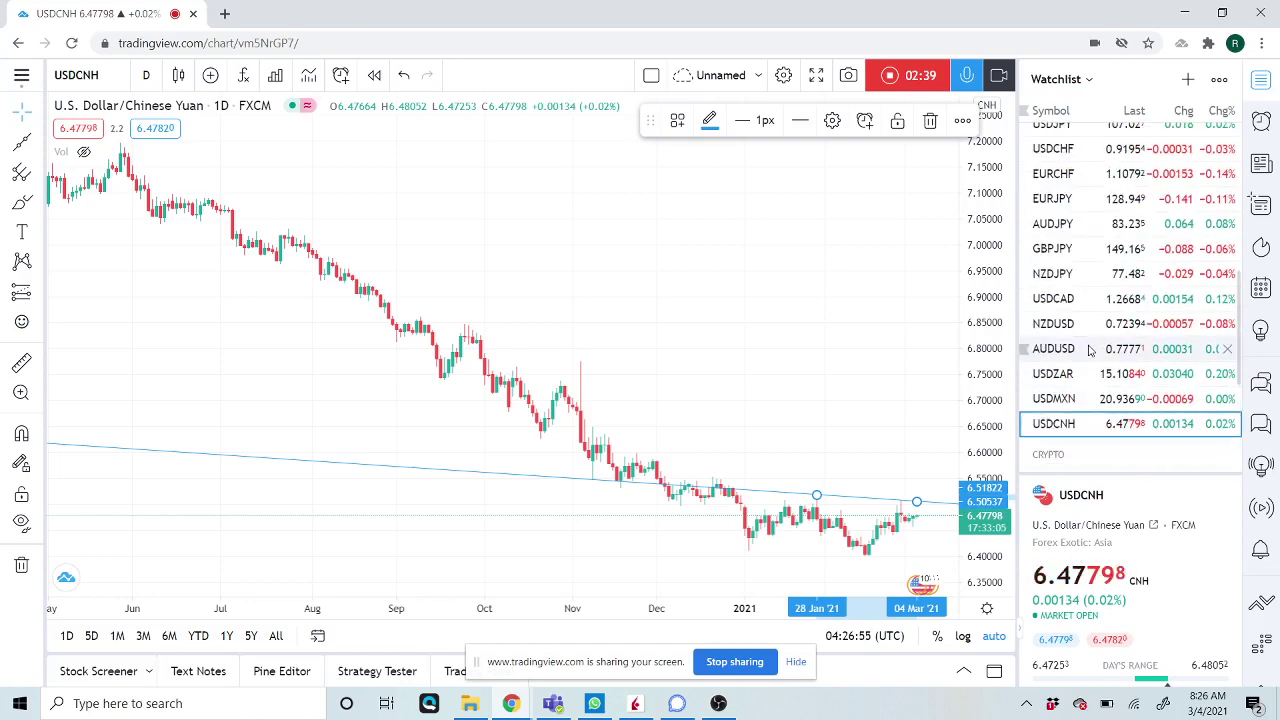
scroll(1090, 349, up, 3)
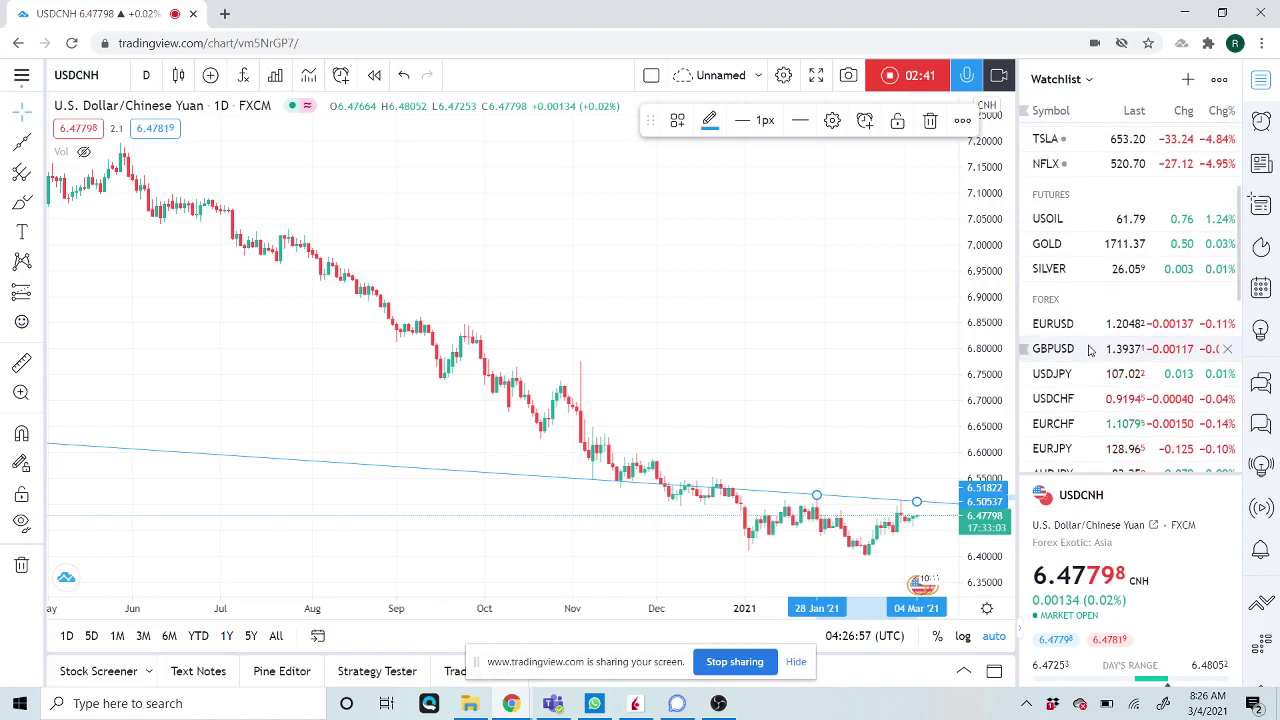
click(1066, 326)
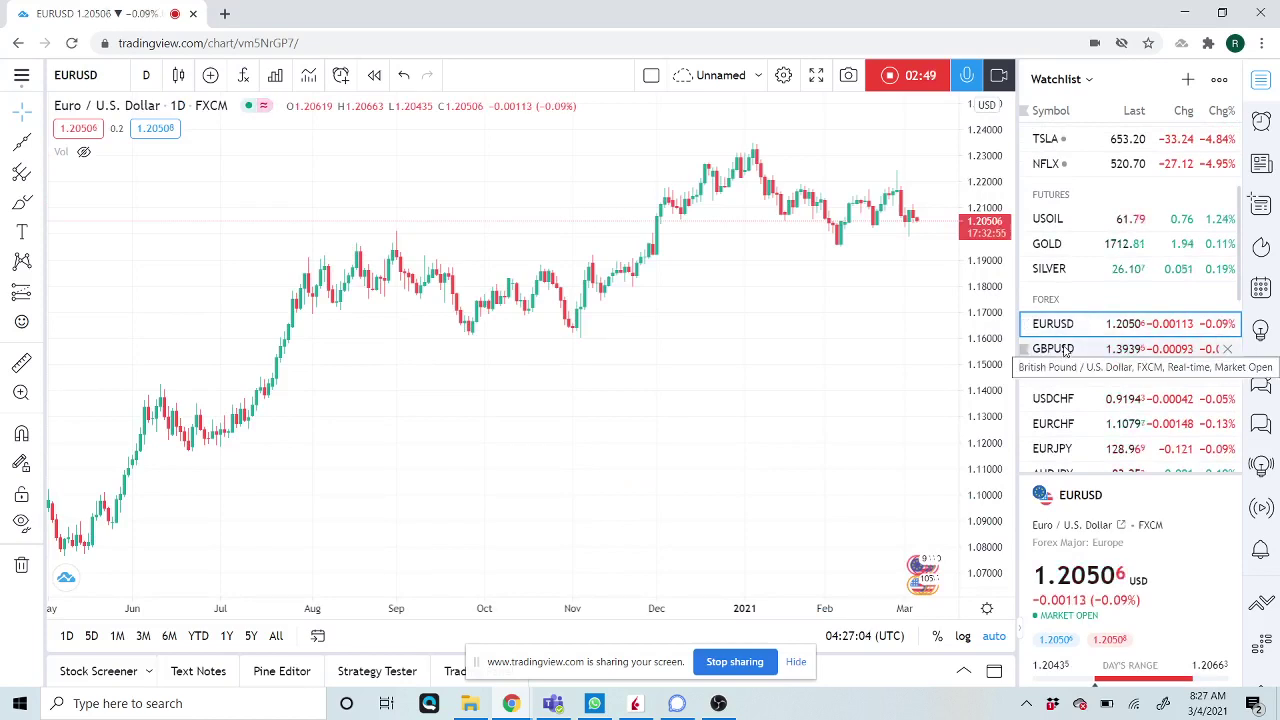
Step: Look over the GBPUSD chart, then switch to the USDJPY daily chart
click(1065, 350)
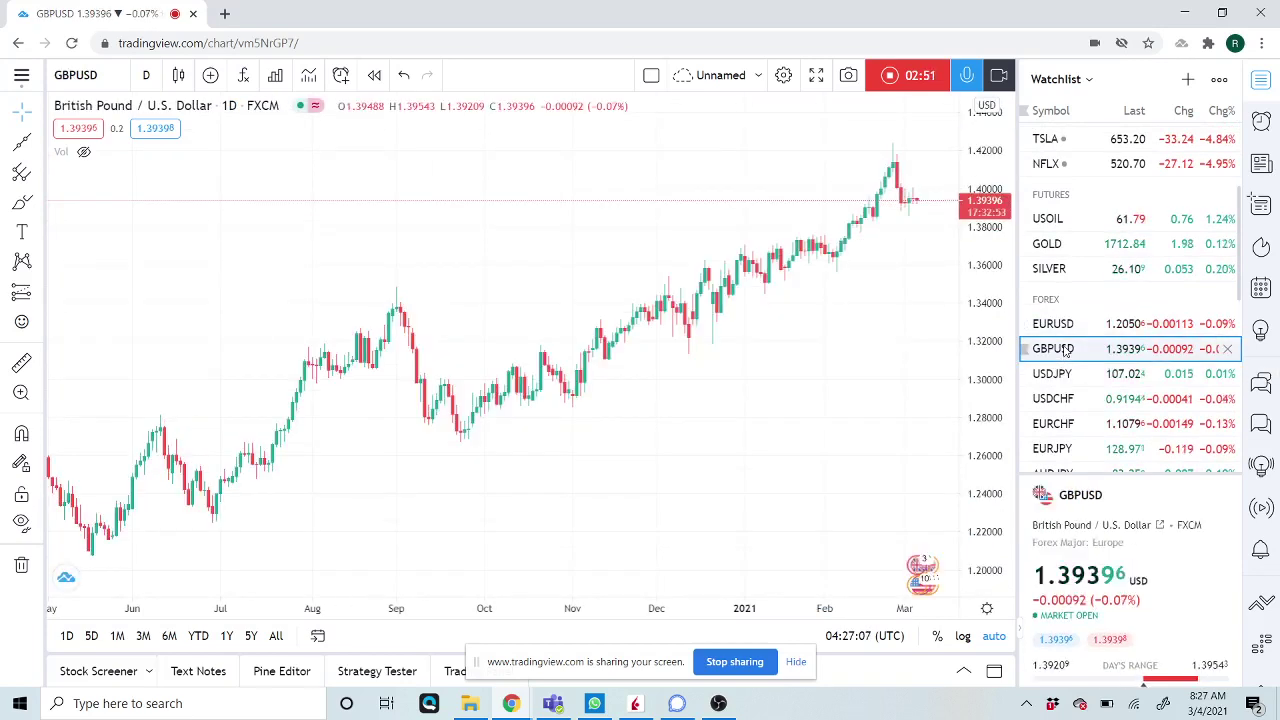
click(1067, 372)
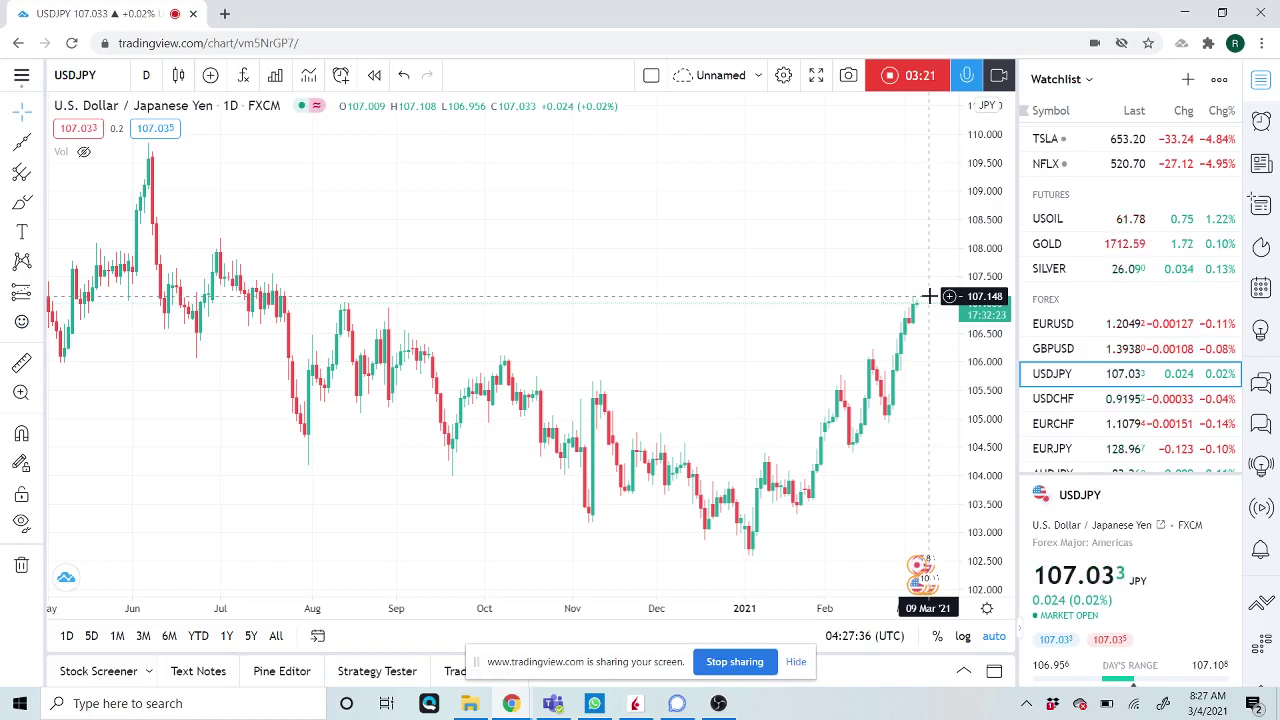
Step: Switch the chart to the USDCHF daily, trading near 0.9195
click(1058, 400)
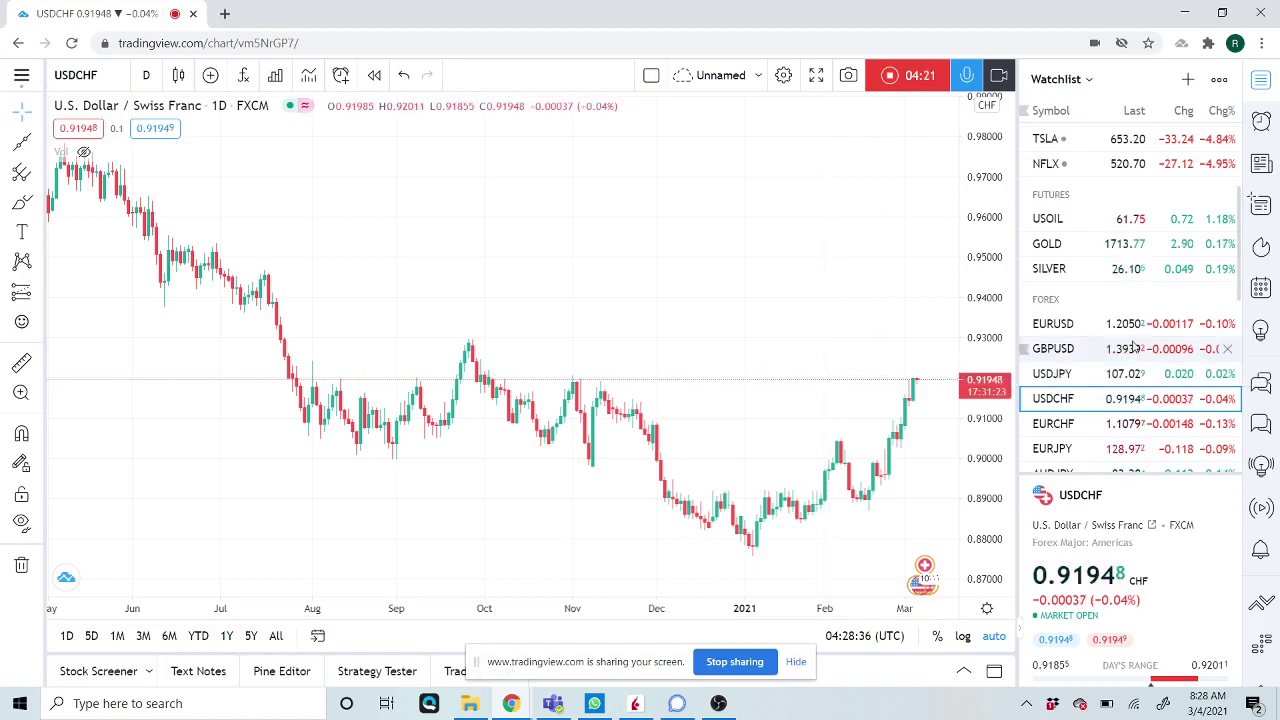
Step: Scroll down the watchlist and open the NZDJPY daily chart with its rising trendline
scroll(1135, 347, down, 2)
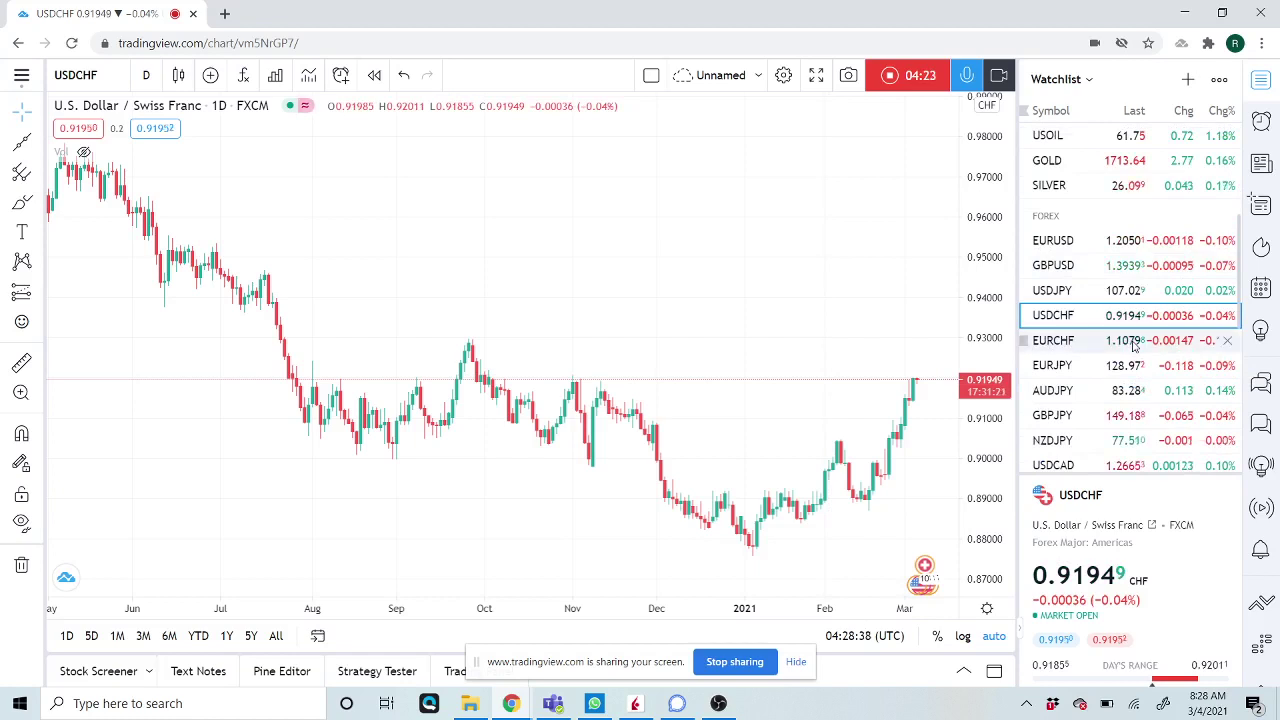
scroll(1135, 345, down, 2)
click(1055, 360)
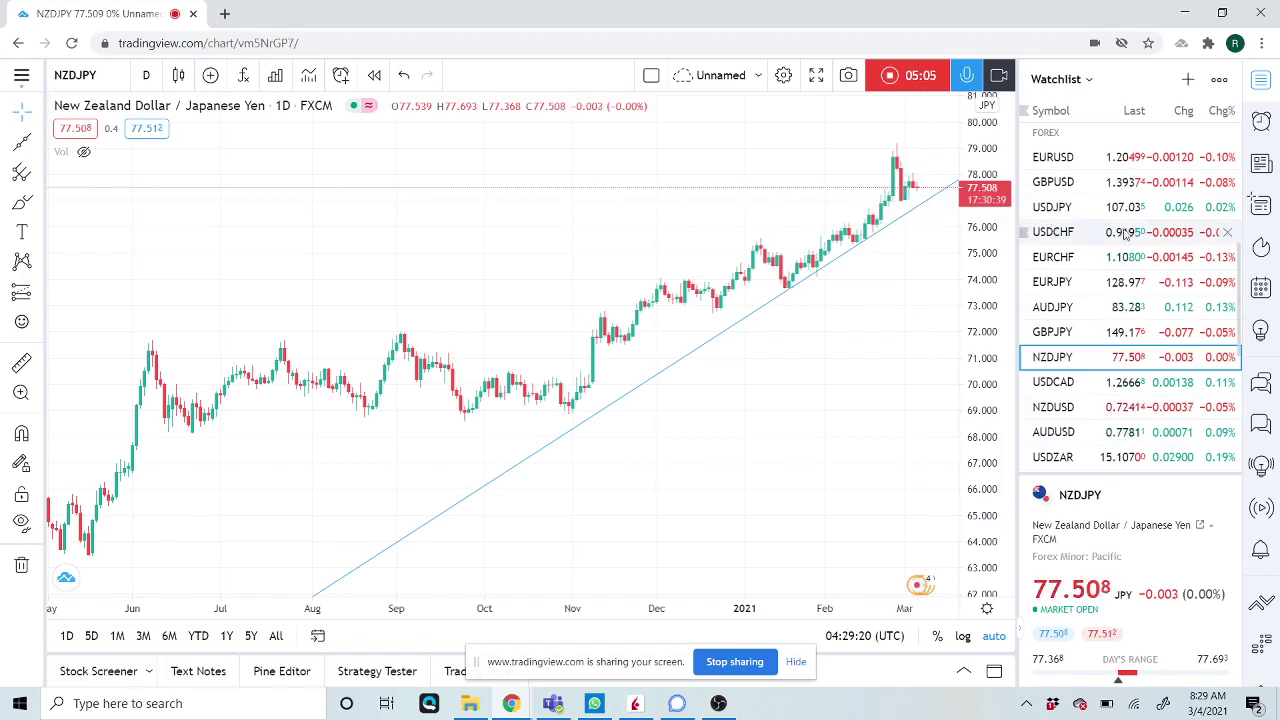
Step: Open the USDCAD daily chart, then scroll the watchlist down to the CRYPTO section
click(1060, 382)
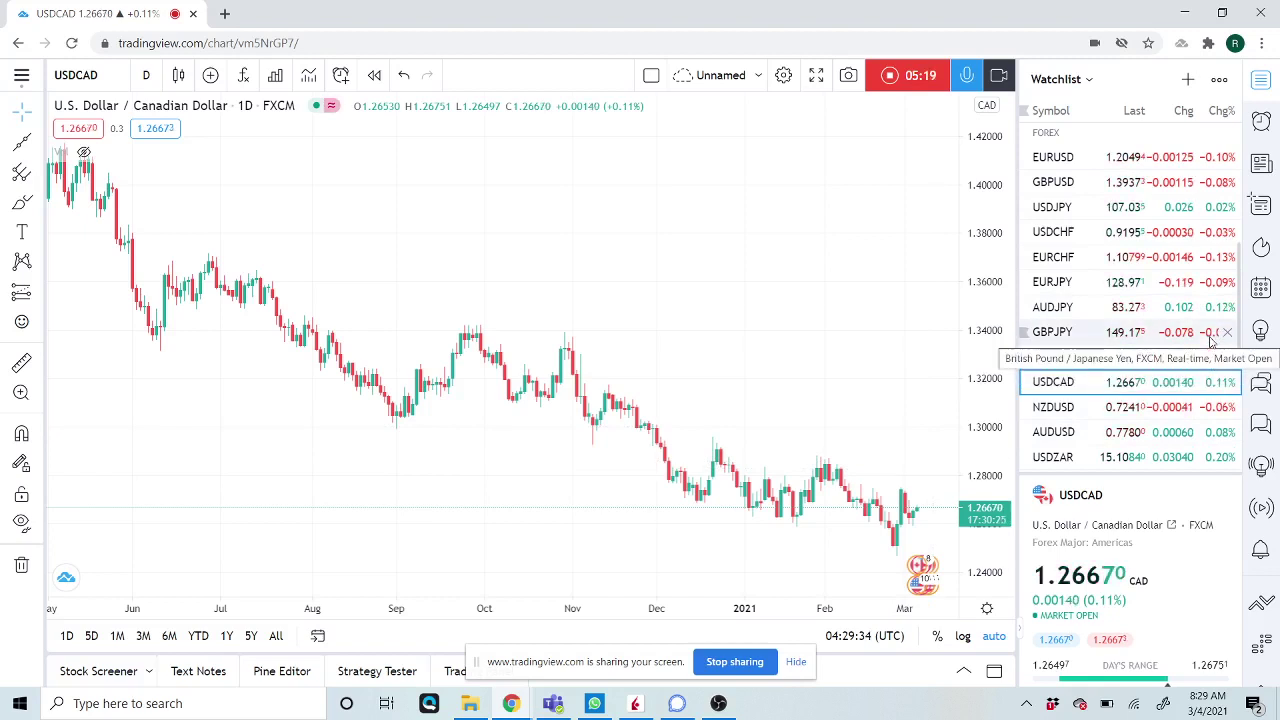
scroll(1212, 341, down, 1)
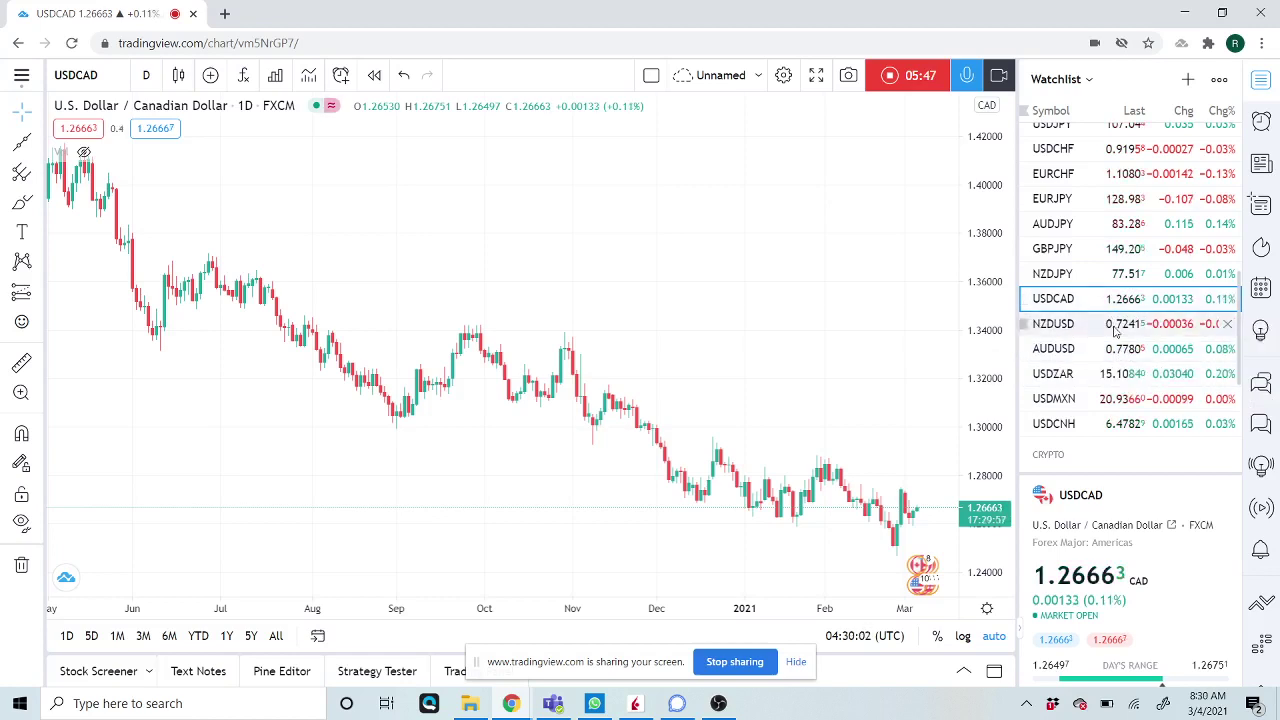
scroll(1116, 330, down, 3)
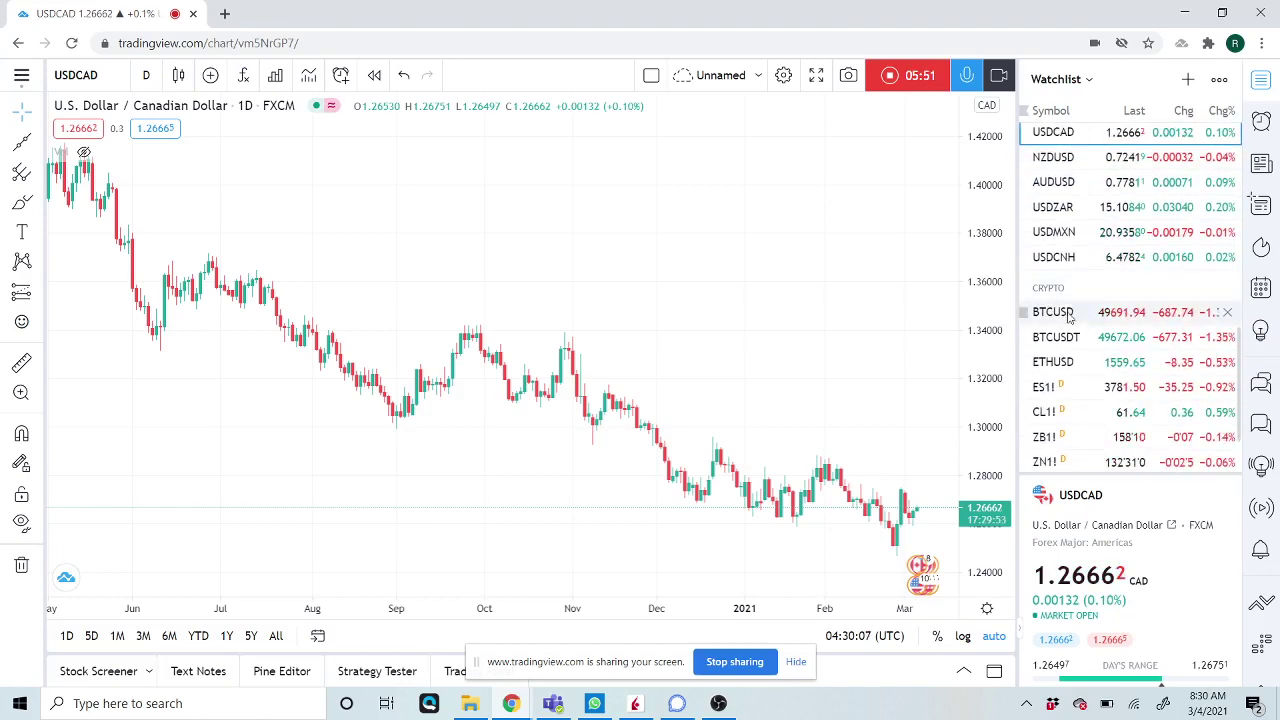
Step: Check the BTCUSD daily chart, then switch to the ETHUSD daily chart
click(1060, 313)
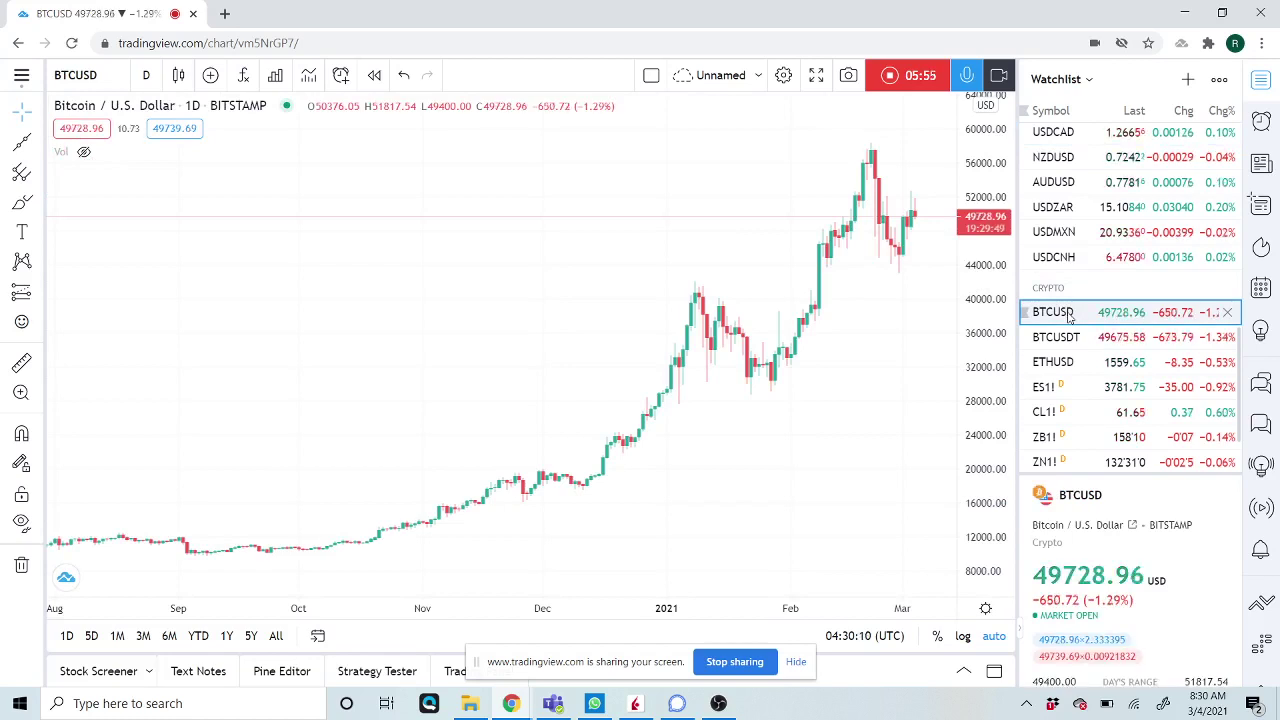
click(1053, 362)
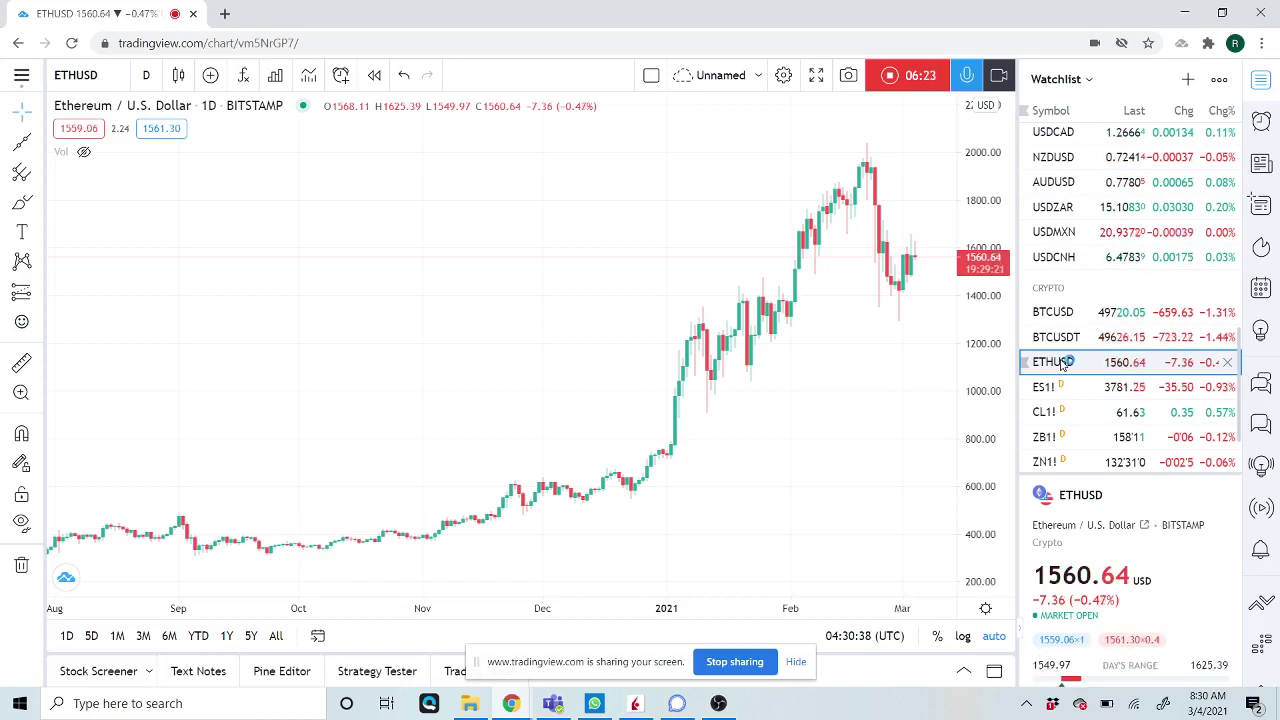
scroll(1065, 362, down, 1)
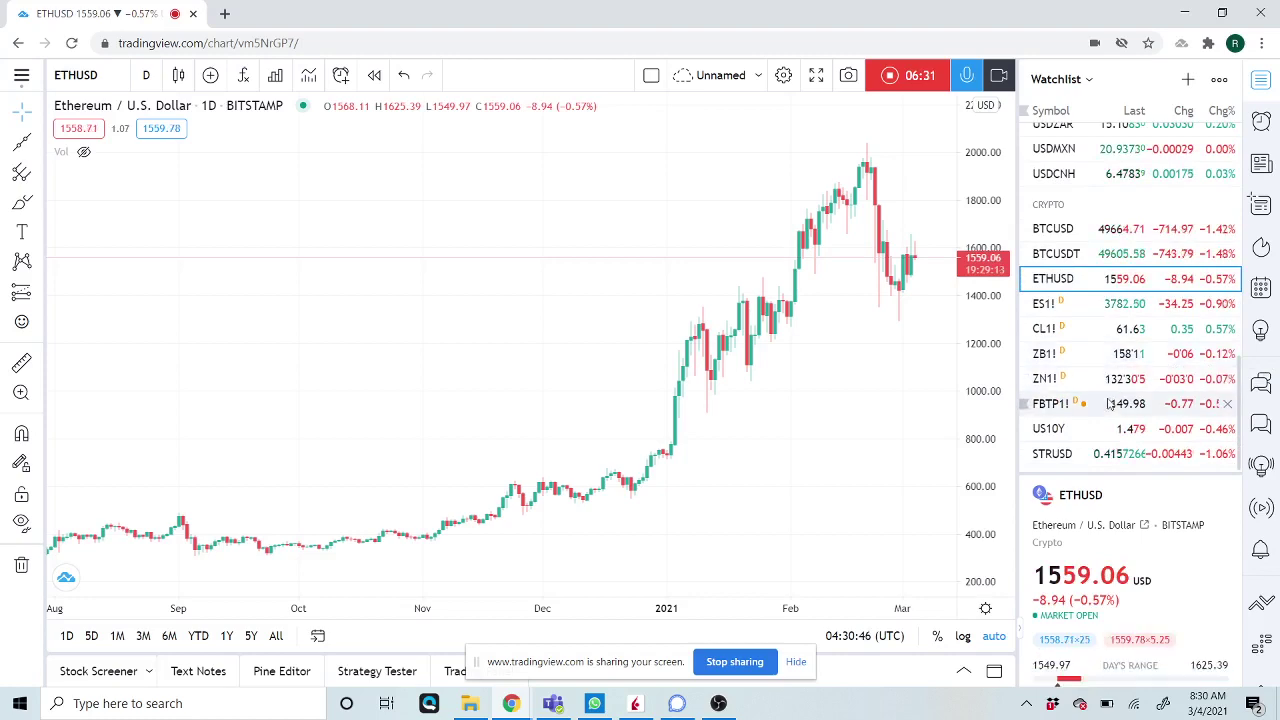
scroll(1105, 380, up, 3)
scroll(1108, 401, up, 3)
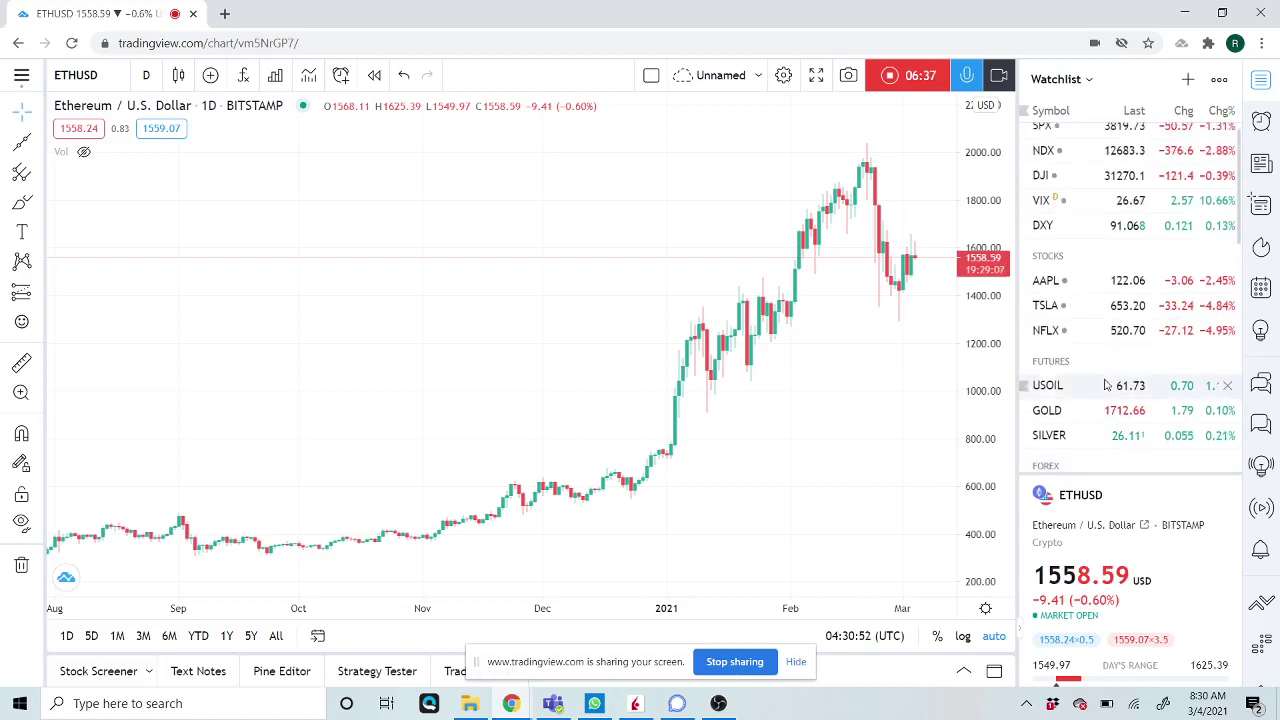
scroll(1100, 386, up, 2)
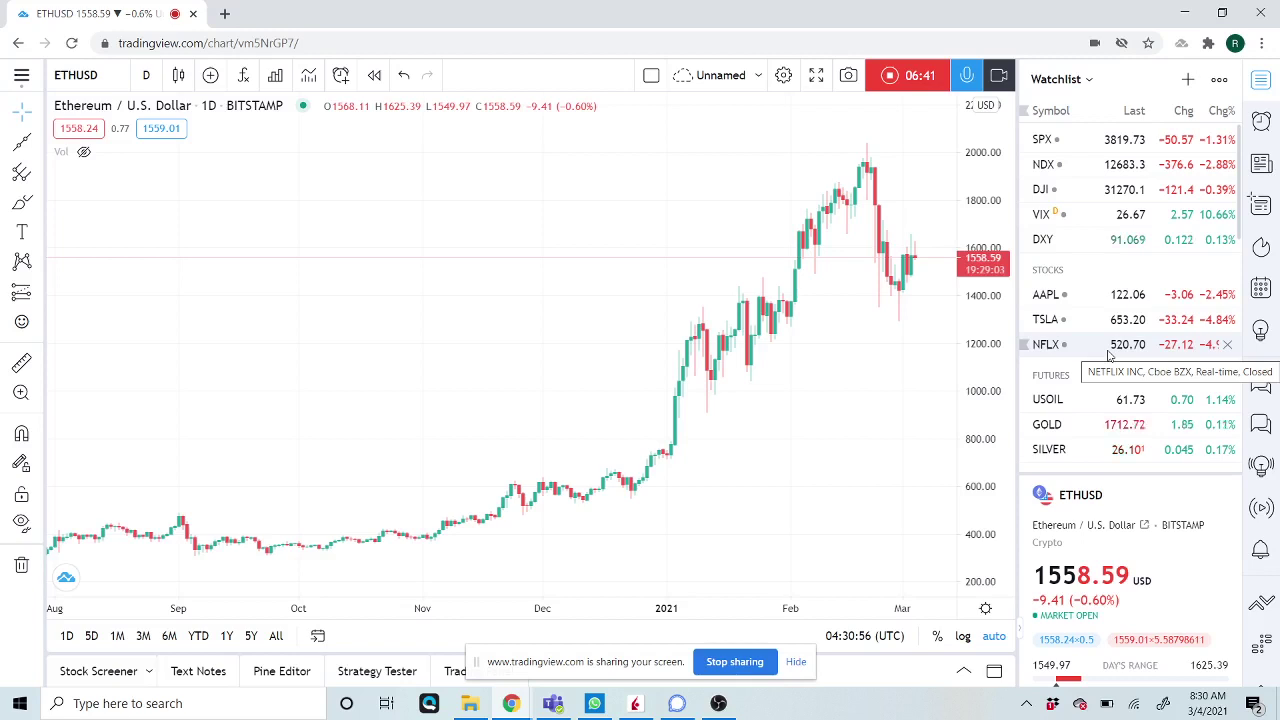
scroll(1108, 355, down, 3)
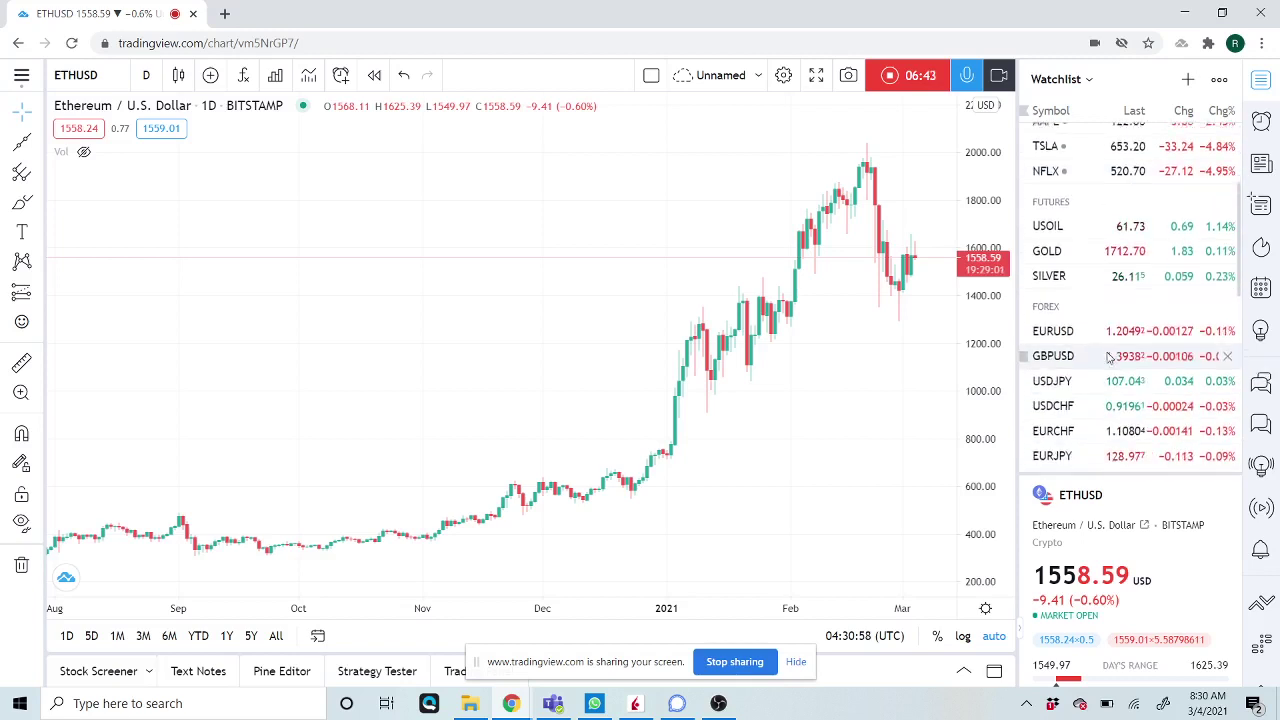
scroll(1108, 358, down, 4)
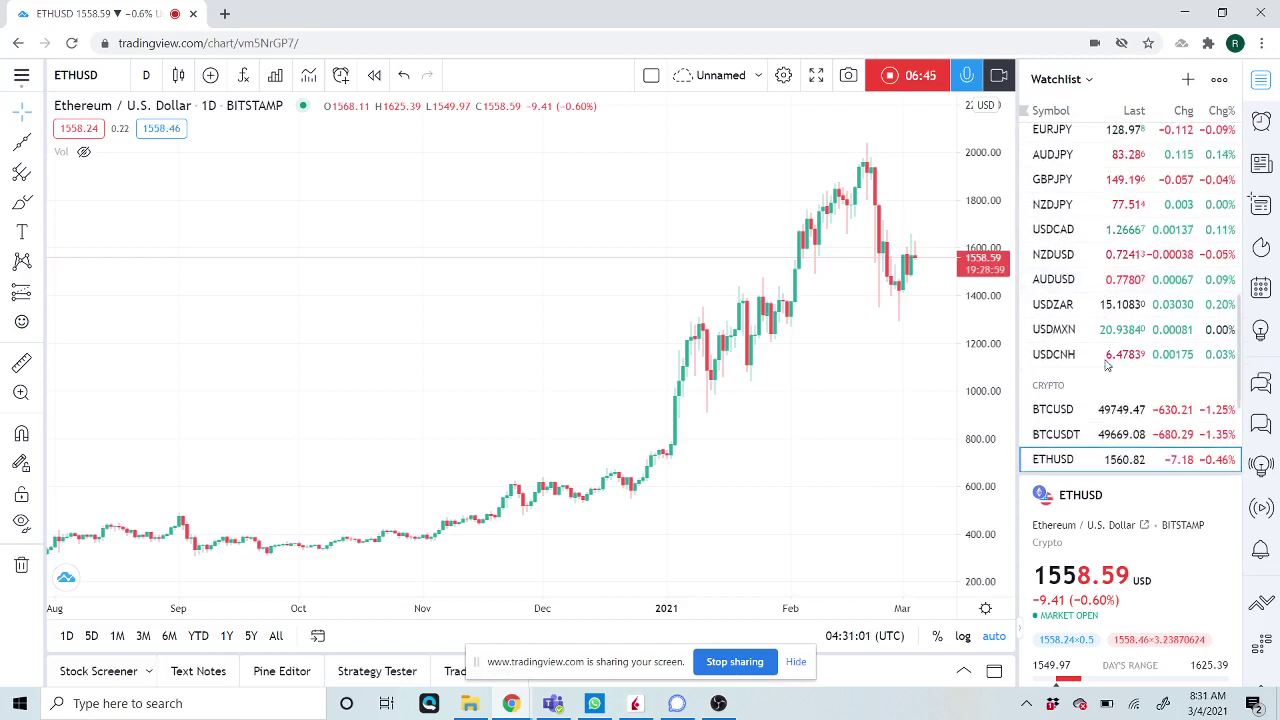
scroll(1108, 365, up, 3)
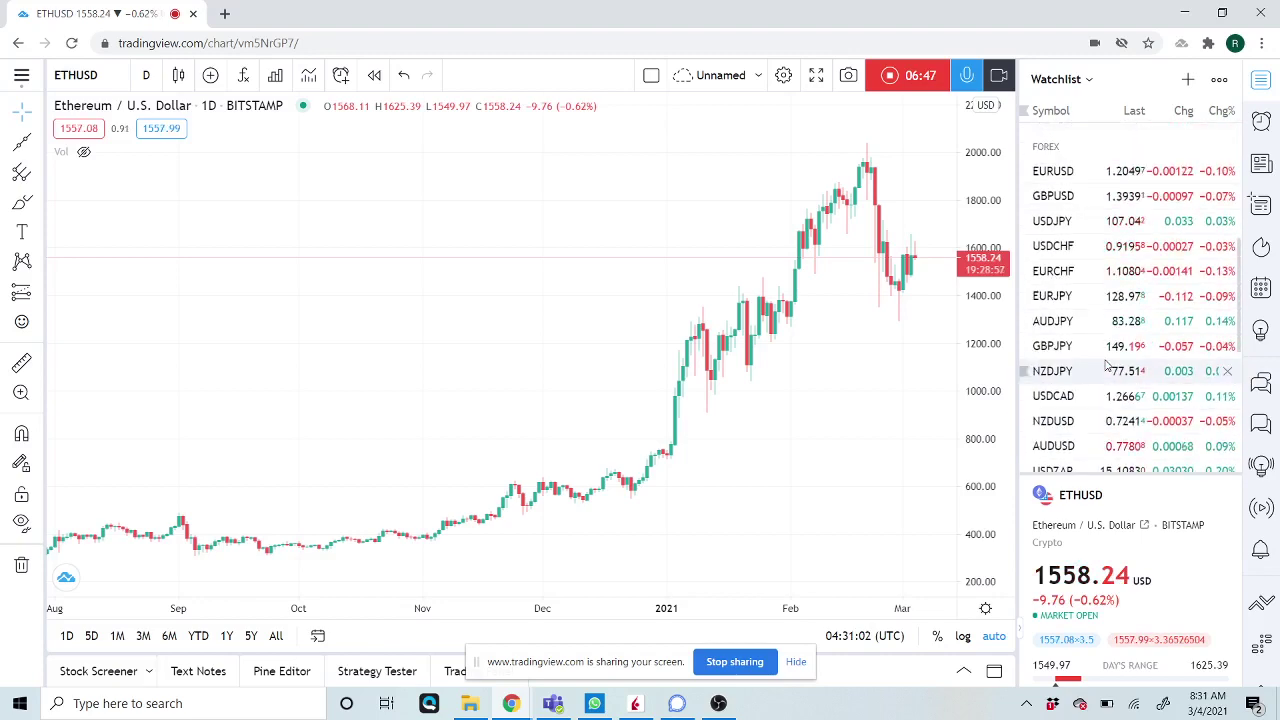
scroll(1108, 365, down, 3)
scroll(1108, 365, down, 3)
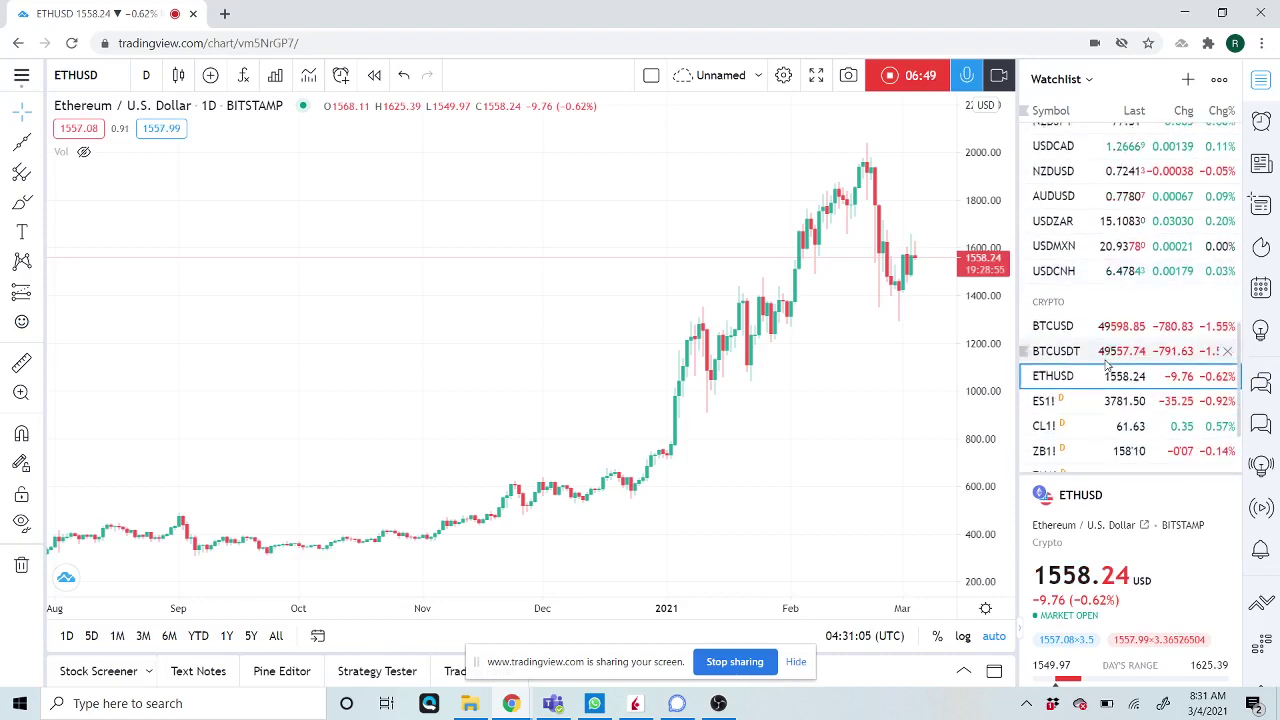
scroll(1108, 365, up, 3)
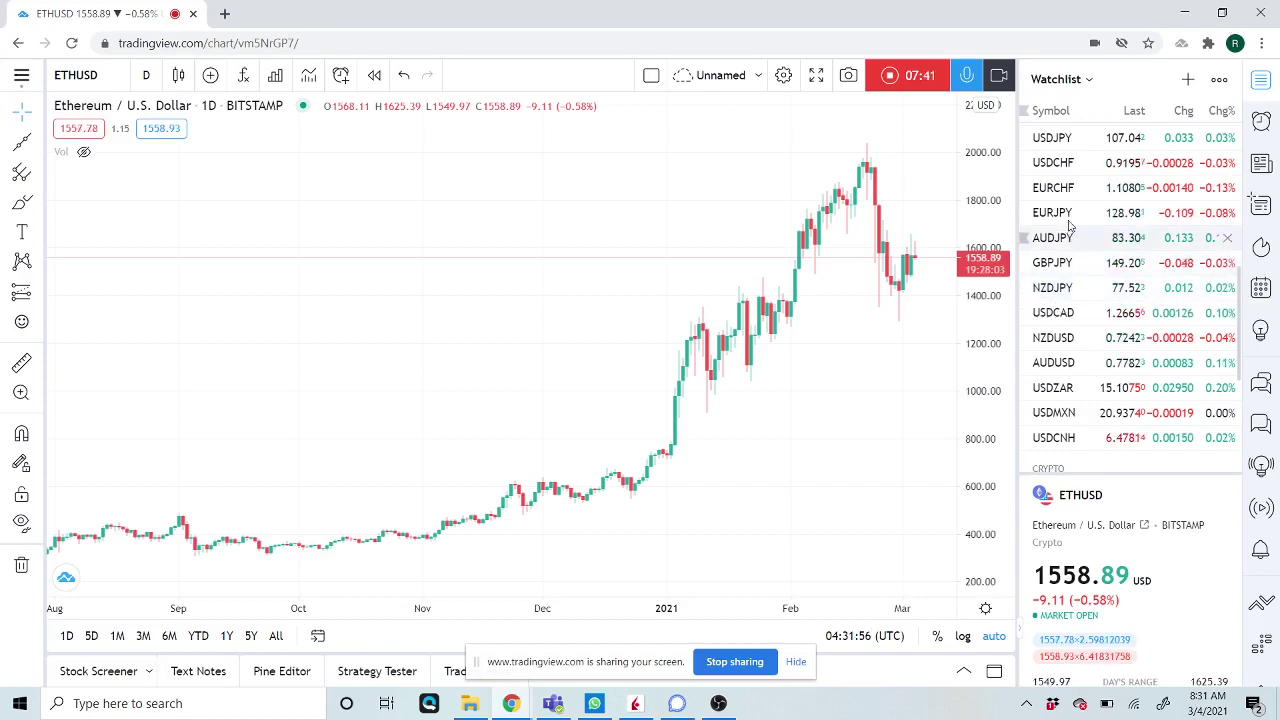
Step: Stop the TradingView chart recording and bring OBS Studio to the front
scroll(1094, 261, down, 3)
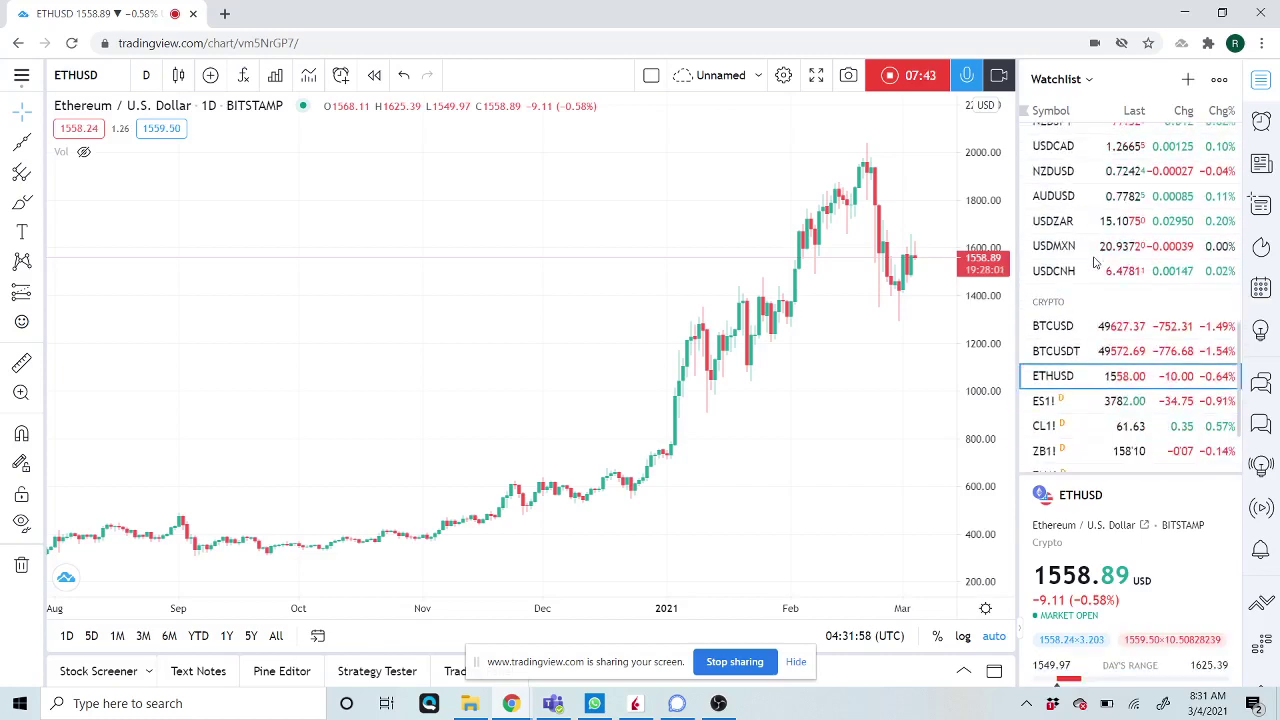
scroll(1094, 261, up, 5)
scroll(1094, 263, up, 3)
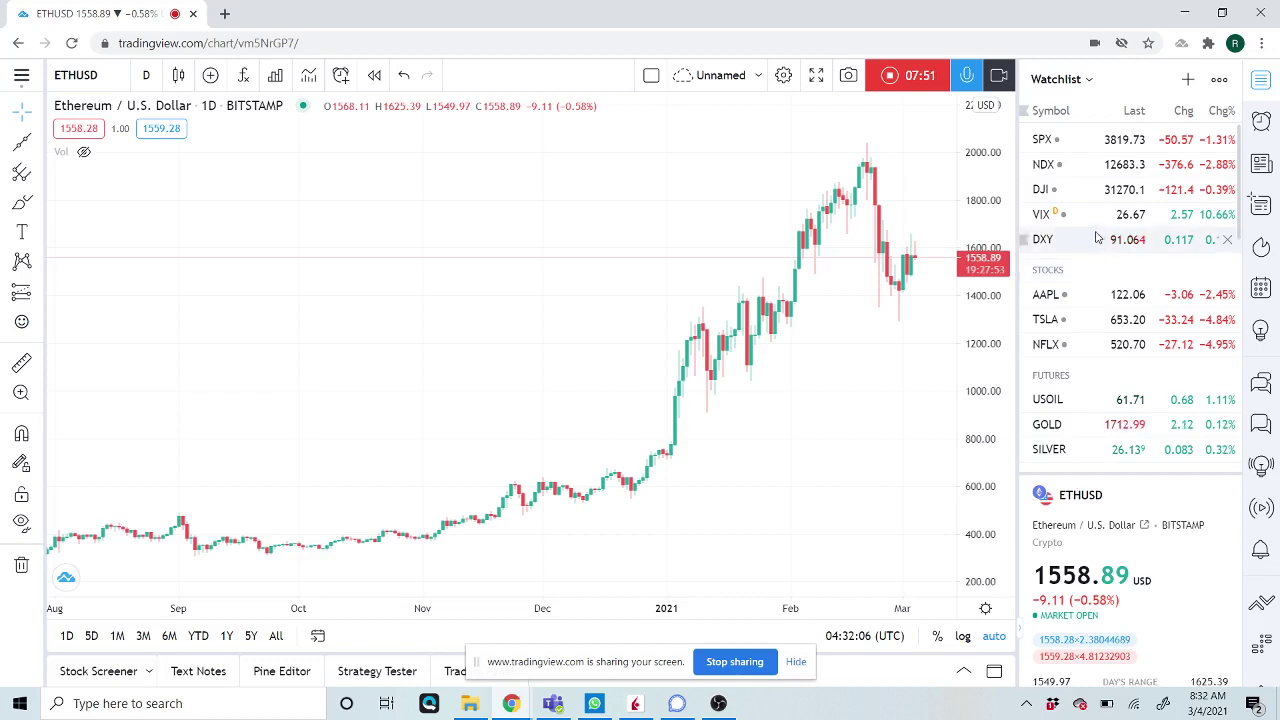
scroll(1108, 370, down, 1)
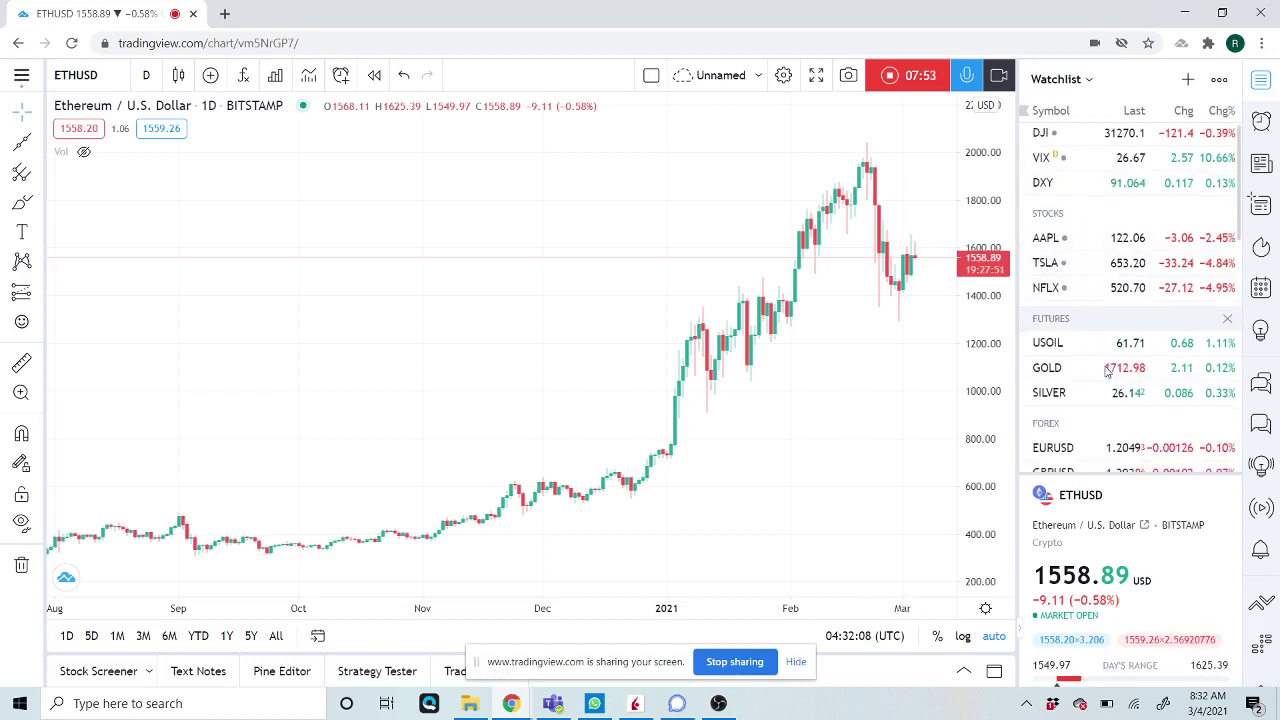
scroll(1108, 370, down, 5)
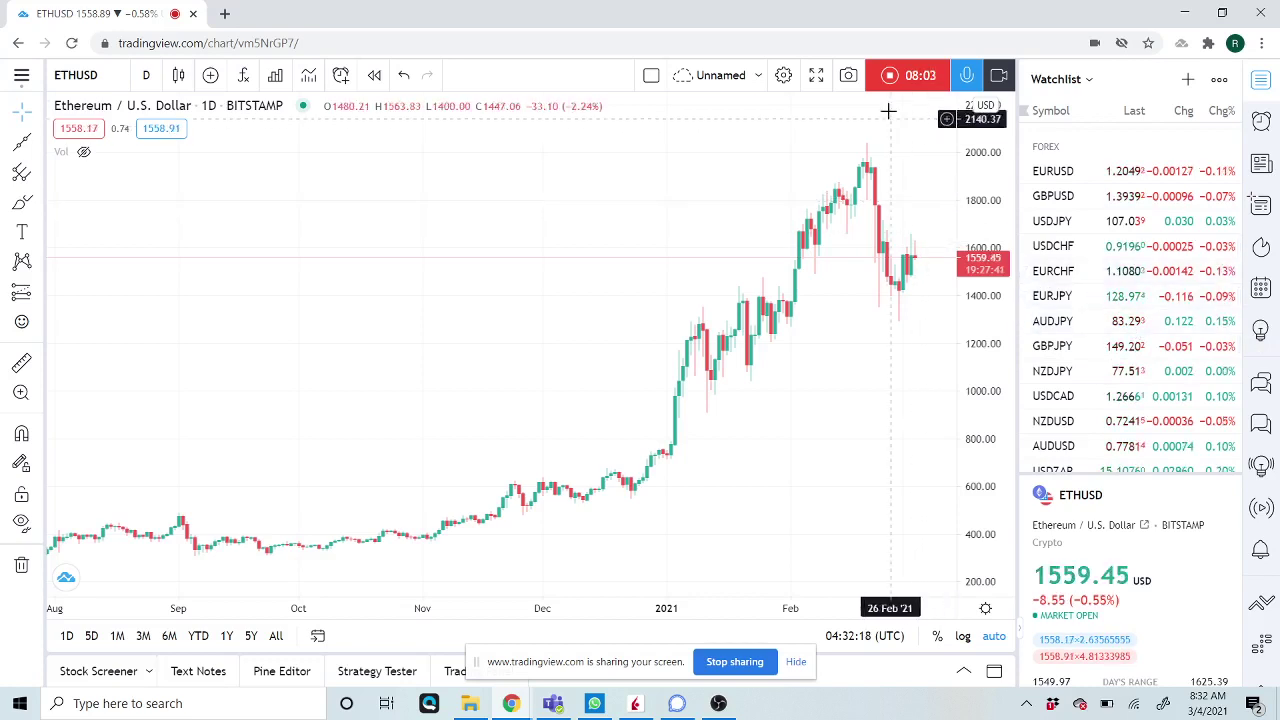
click(889, 77)
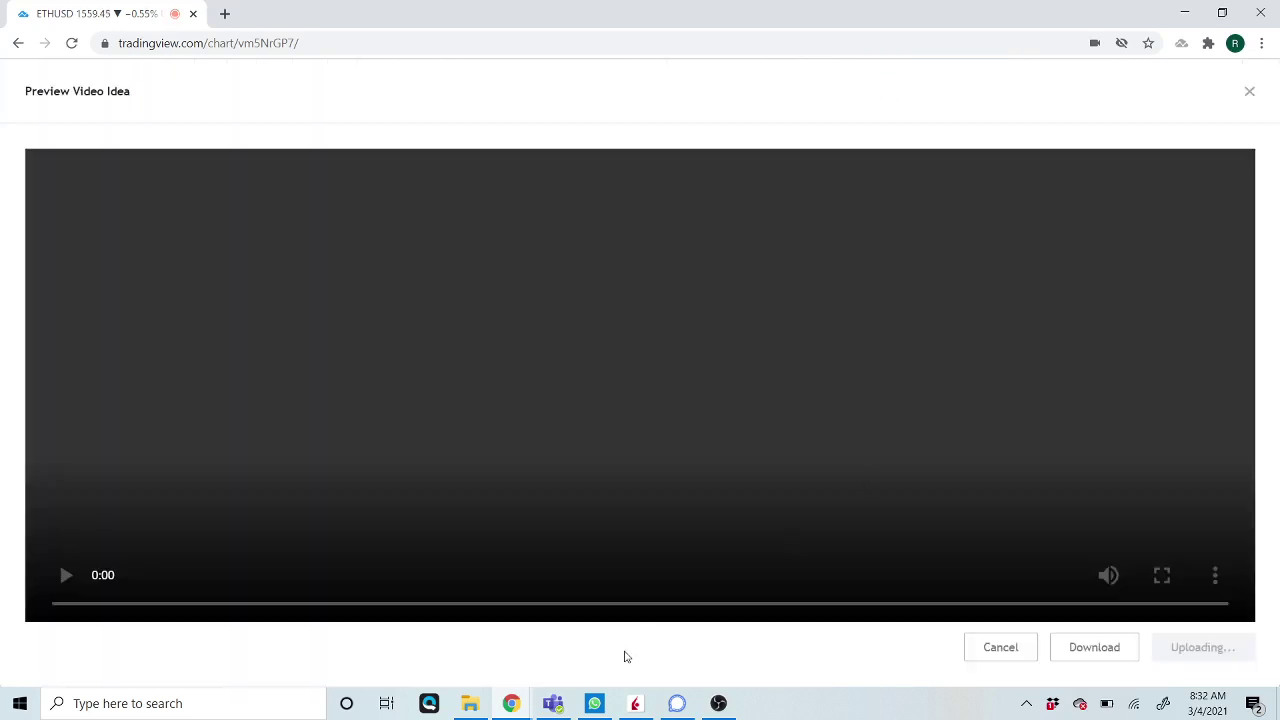
click(718, 703)
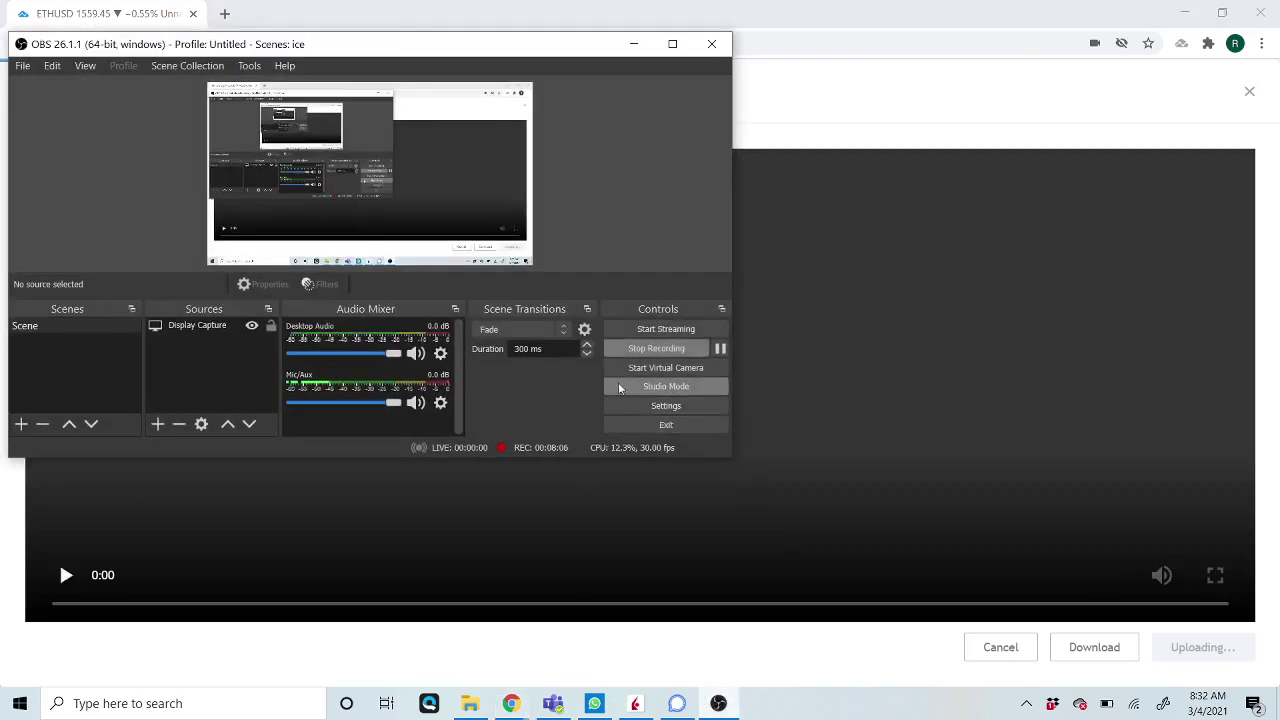